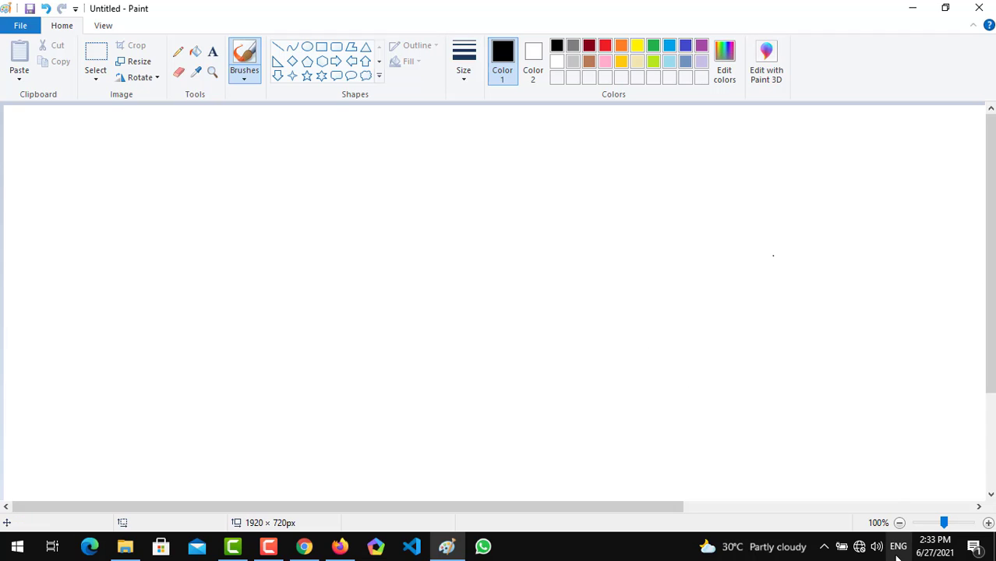
Set the canvas size to 1920 pixels wide and 720 pixels high in the image properties.
click(900, 523)
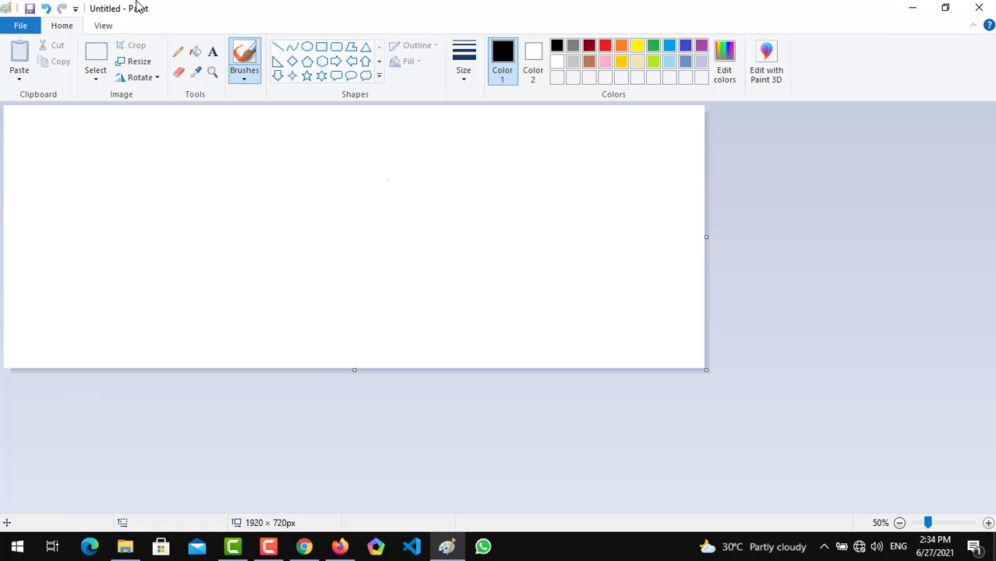
click(18, 26)
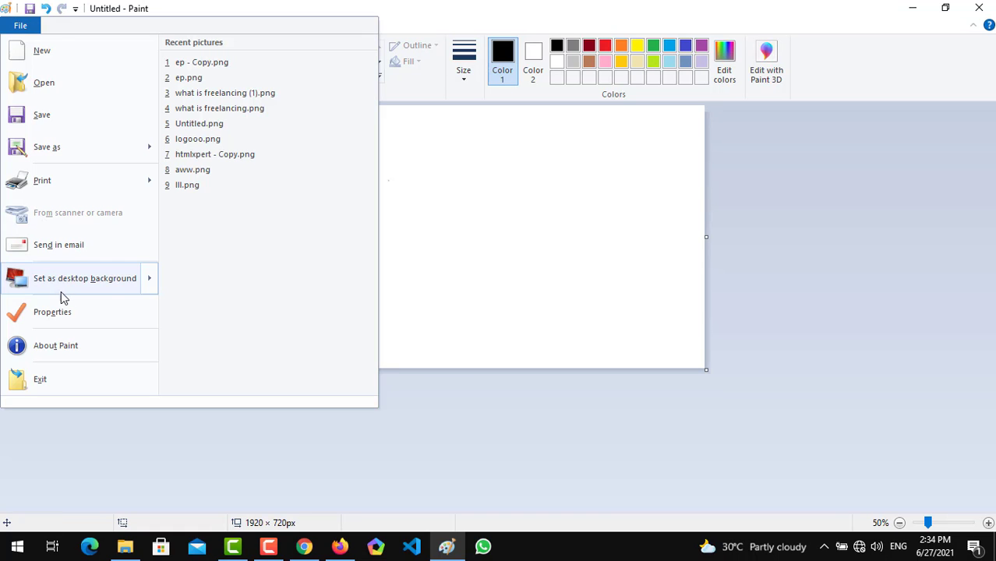
click(65, 311)
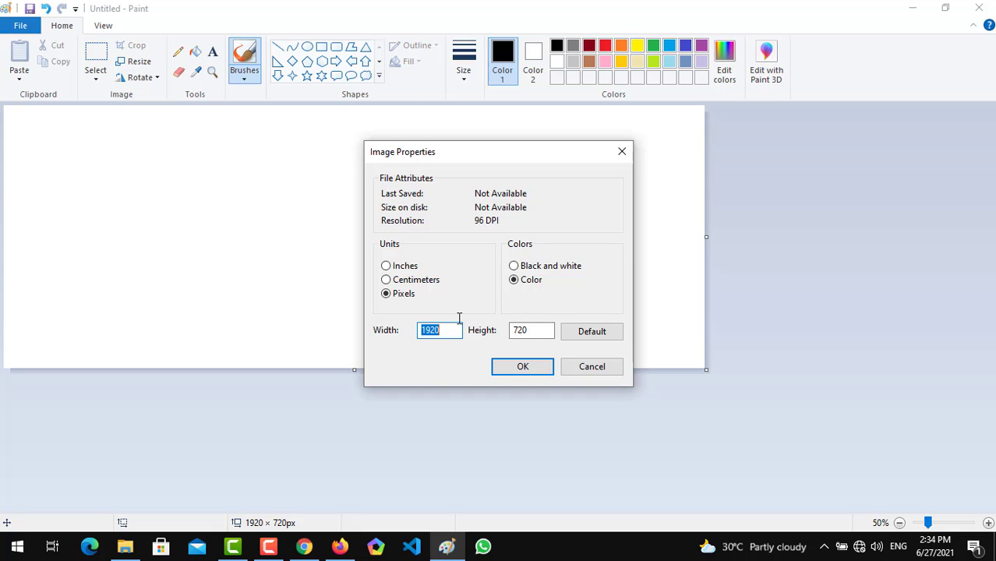
text(1600)
click(511, 369)
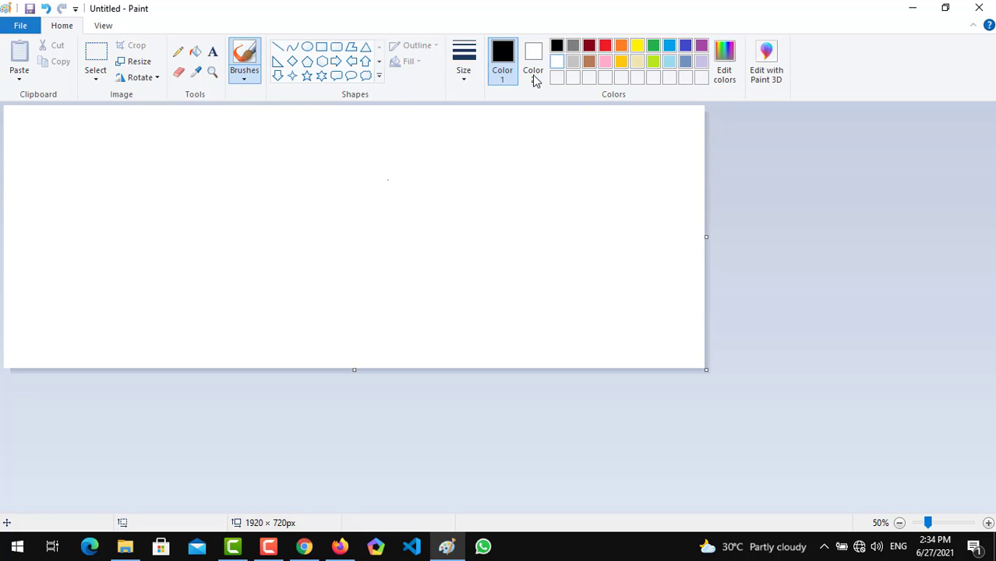
Draw a black-outlined rectangle of about 735 × 455 px and move it to the left part of the canvas.
click(317, 51)
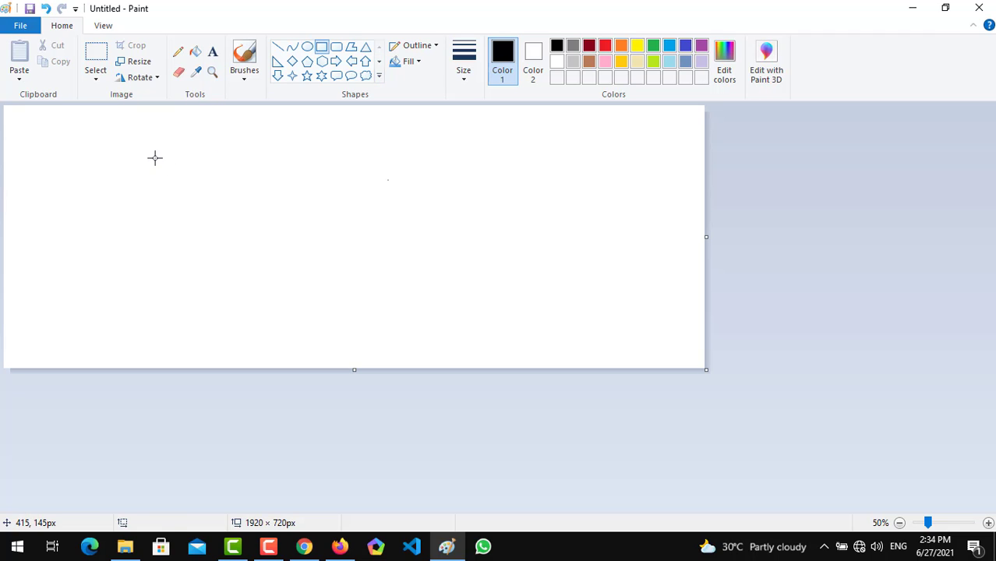
drag(155, 158, 422, 322)
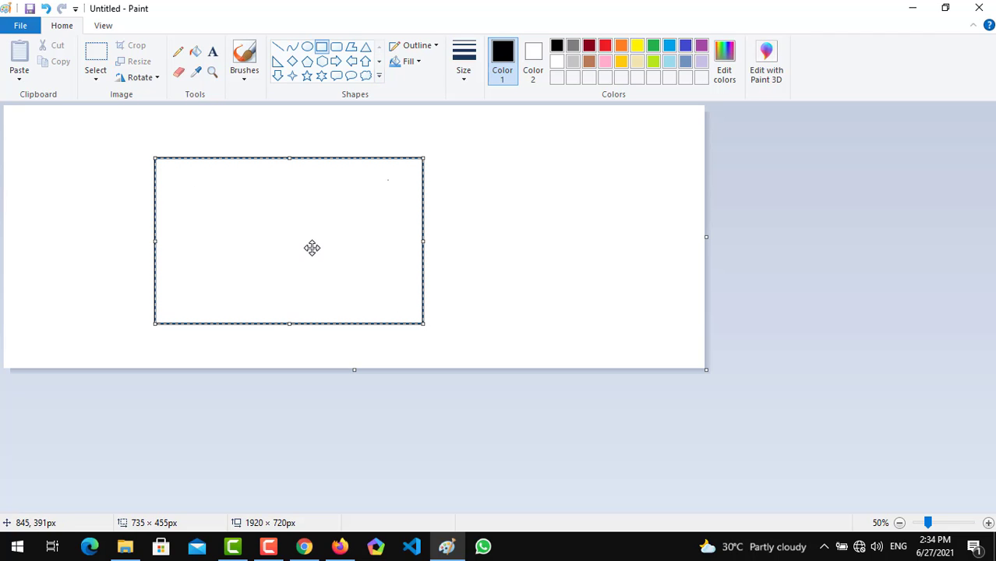
drag(311, 247, 206, 234)
click(349, 225)
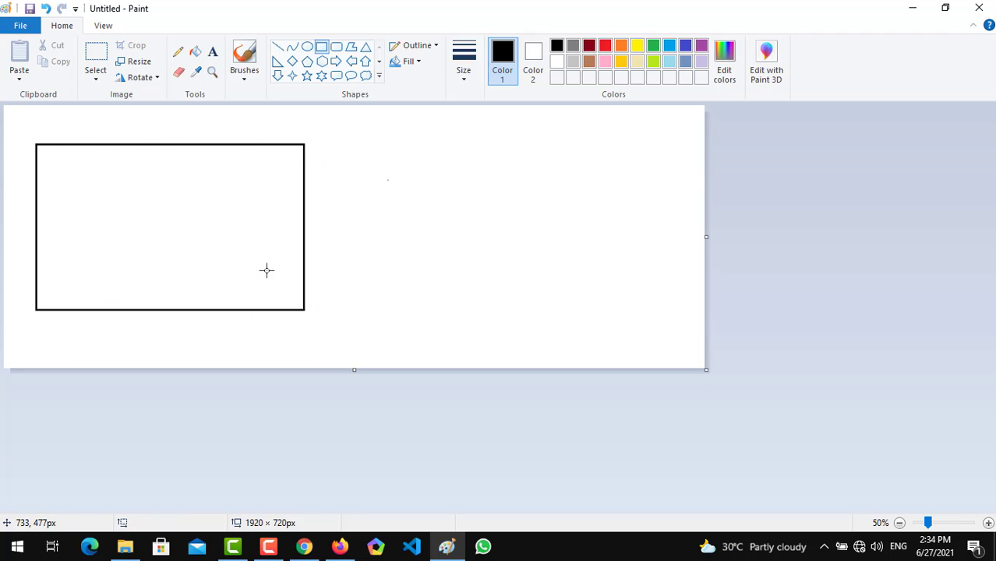
Draw three more overlapping rectangles: one at the lower middle, one on the right, and one of about 533 × 271 px across the centre.
drag(265, 250, 515, 356)
click(592, 291)
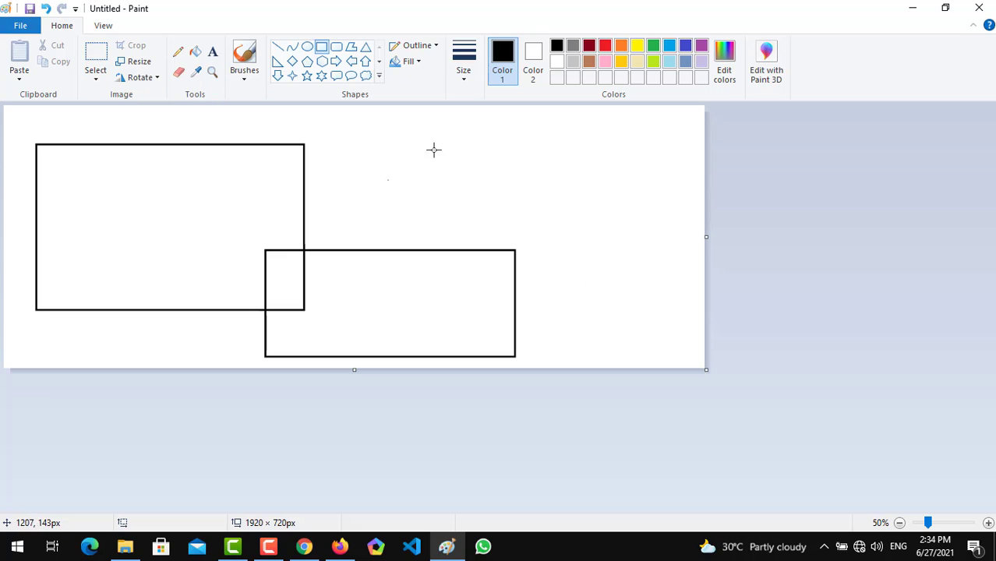
drag(424, 137, 693, 309)
click(628, 336)
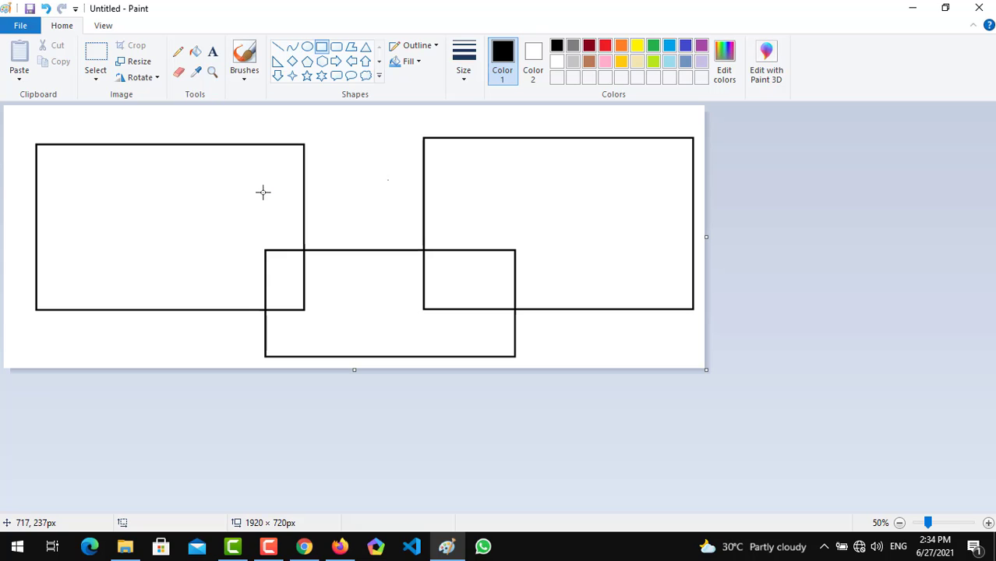
drag(249, 193, 444, 291)
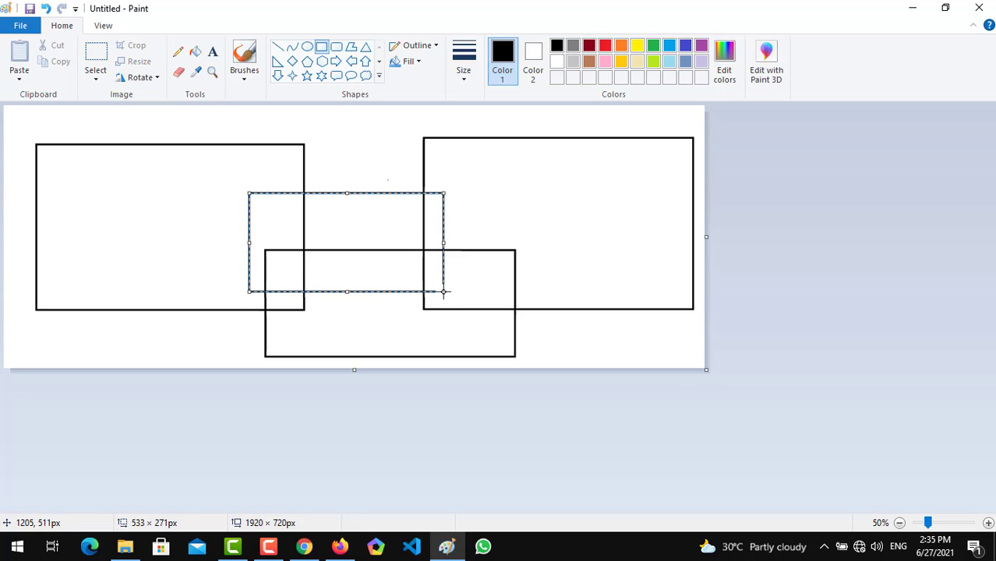
click(515, 133)
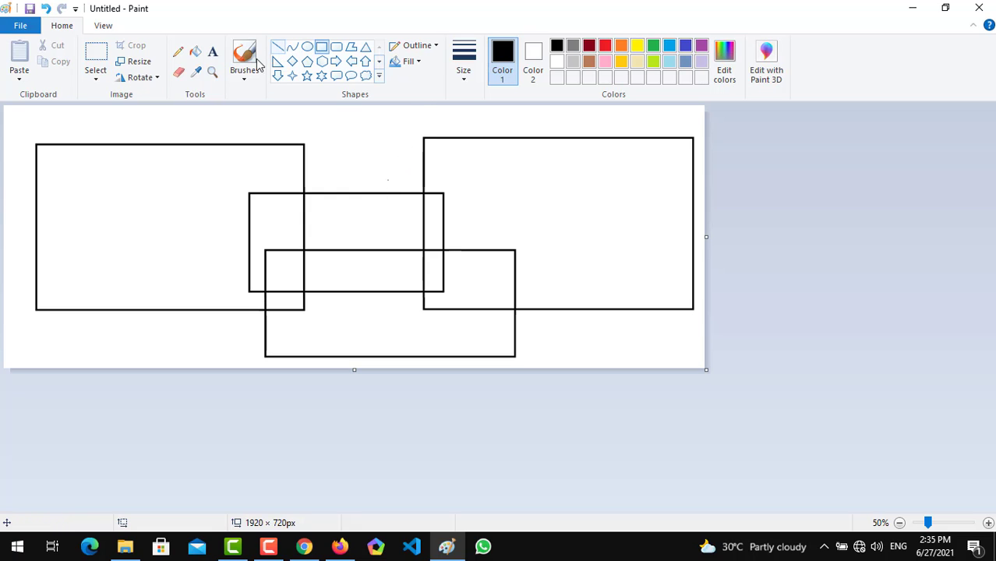
Fill the main area of the left rectangle with orange and that of the right rectangle with red.
click(202, 59)
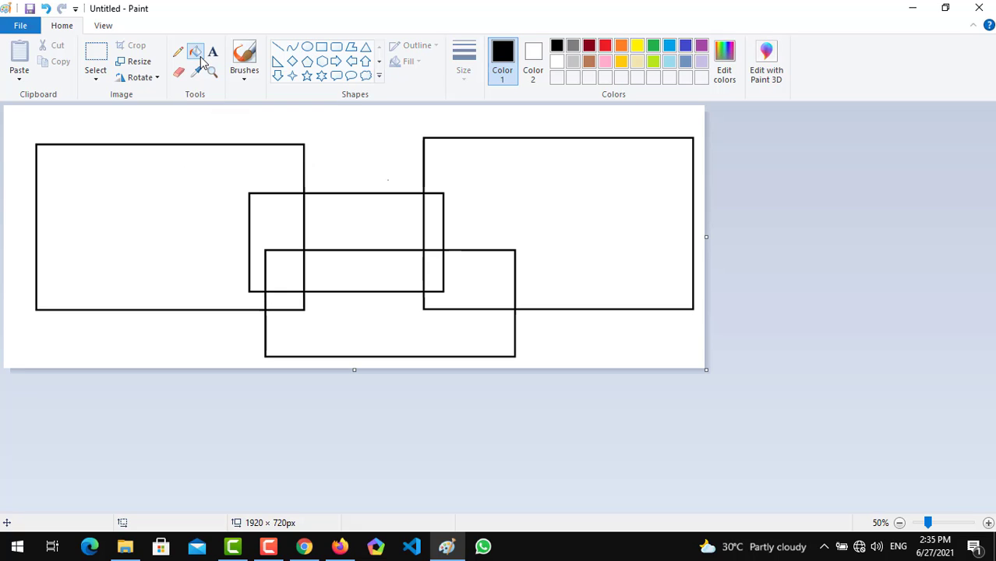
click(621, 45)
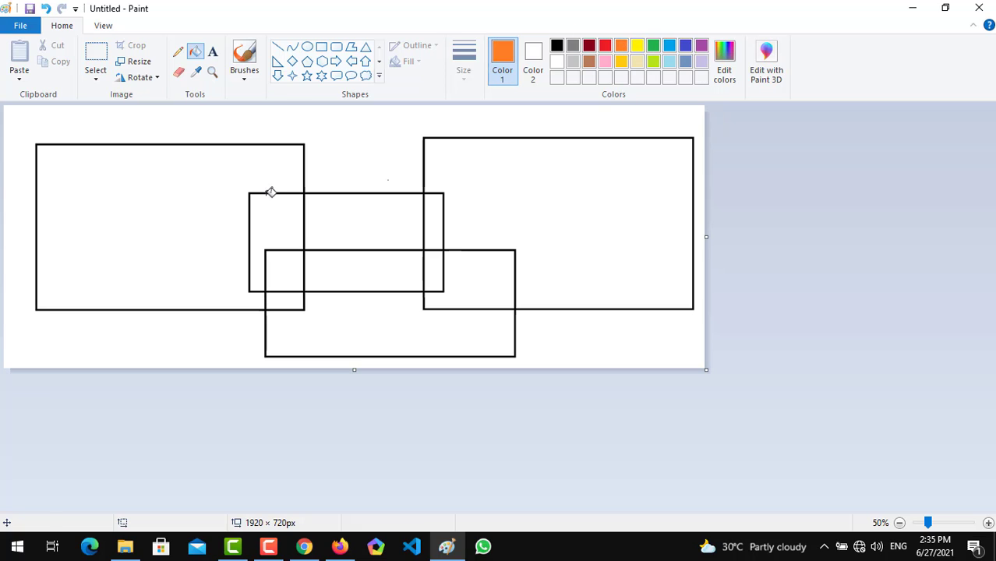
click(113, 239)
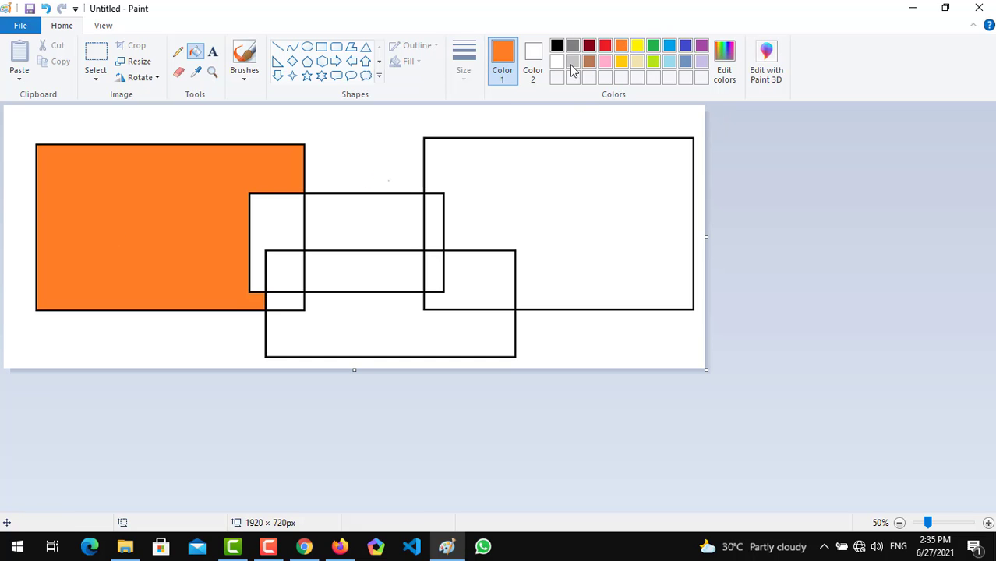
click(605, 45)
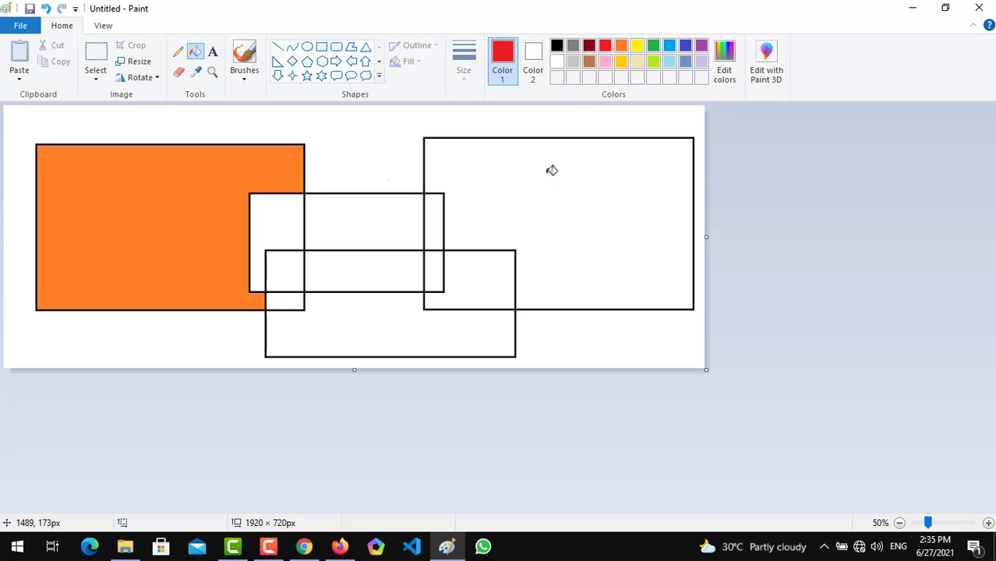
click(551, 169)
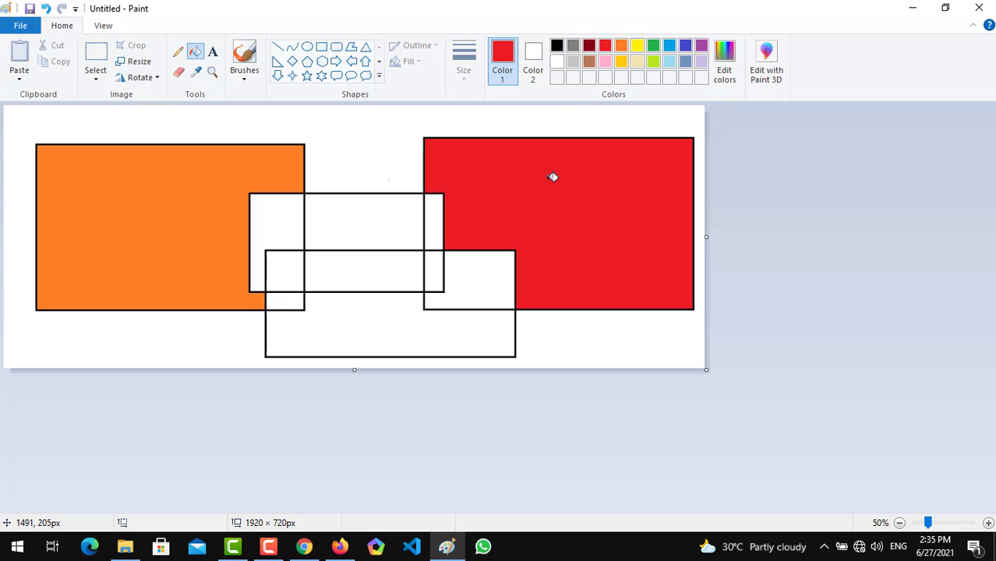
Fill the lower rectangle's free area with light blue and its overlaps with the left and right rectangles, below the central rectangle, with indigo.
click(670, 46)
click(478, 329)
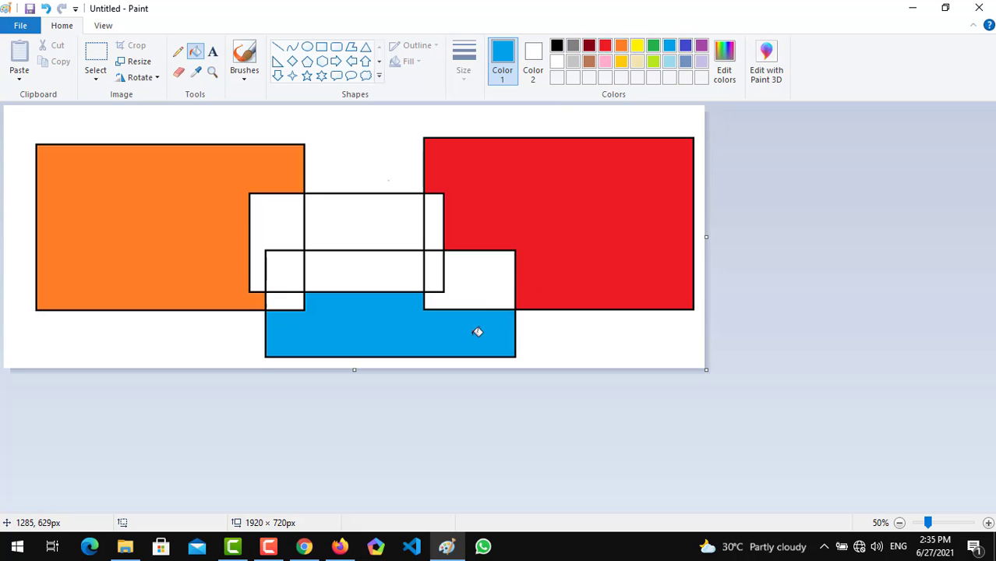
click(685, 48)
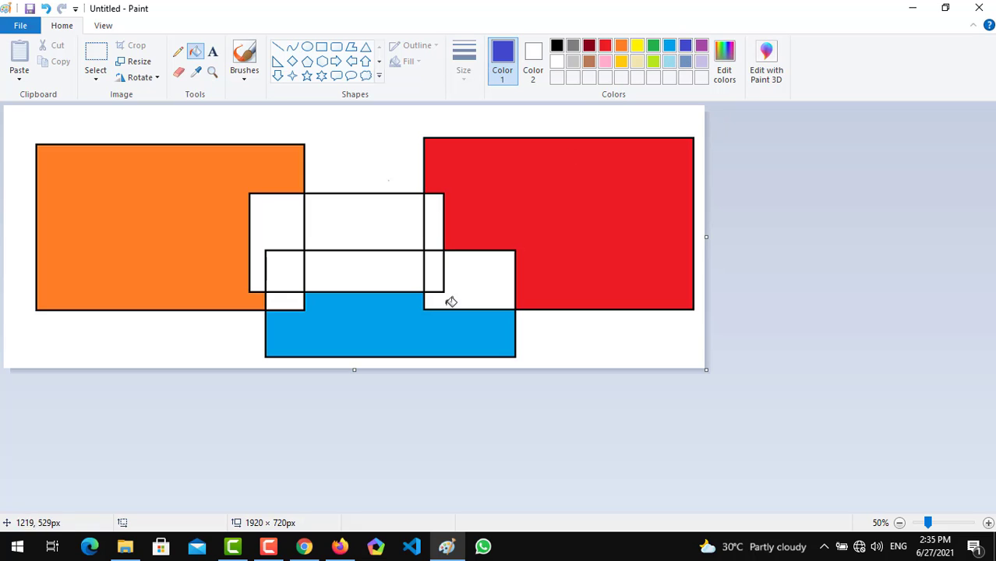
click(483, 268)
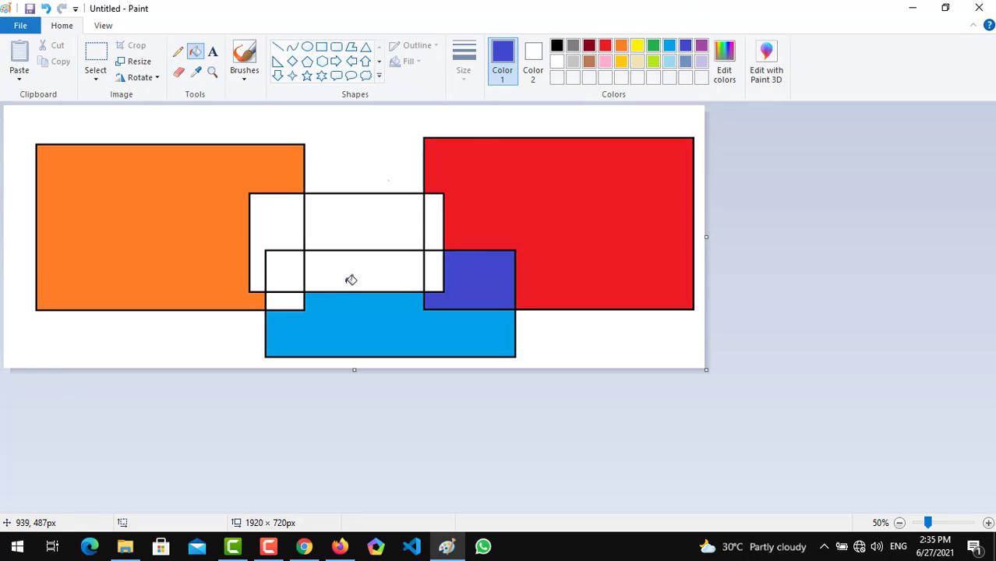
click(292, 300)
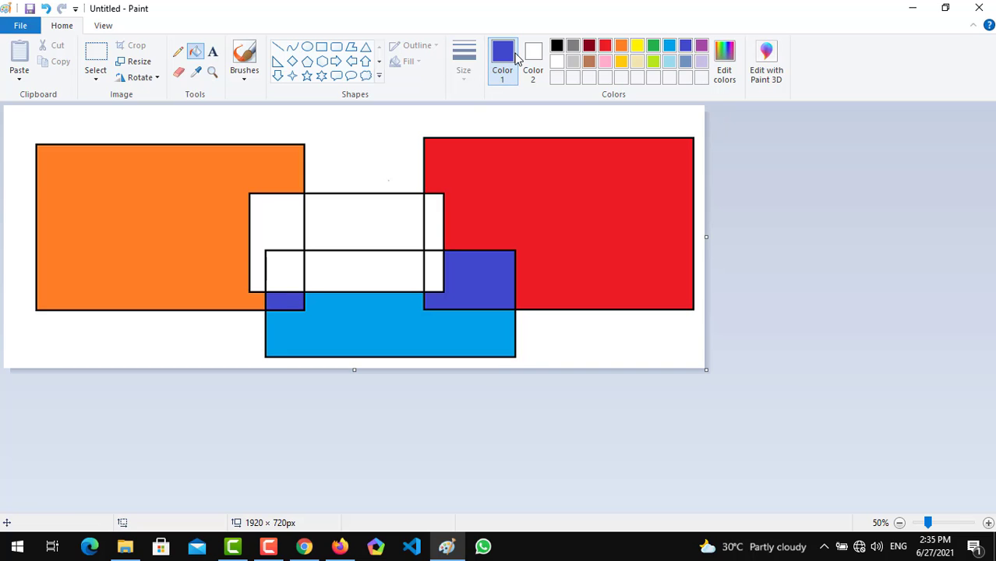
Fill the upper middle section of the central rectangle with yellow and all its remaining white sections with green.
click(637, 46)
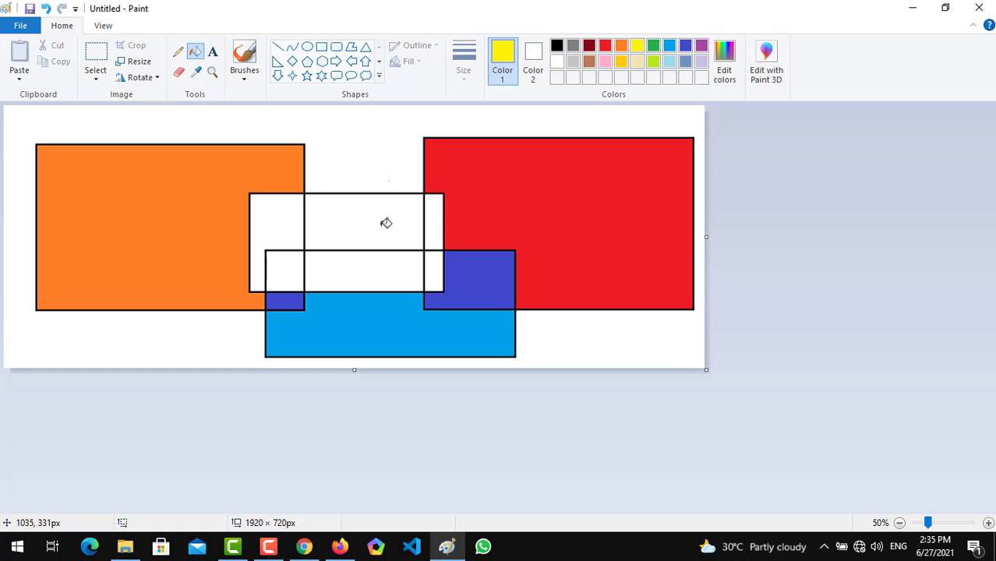
click(386, 223)
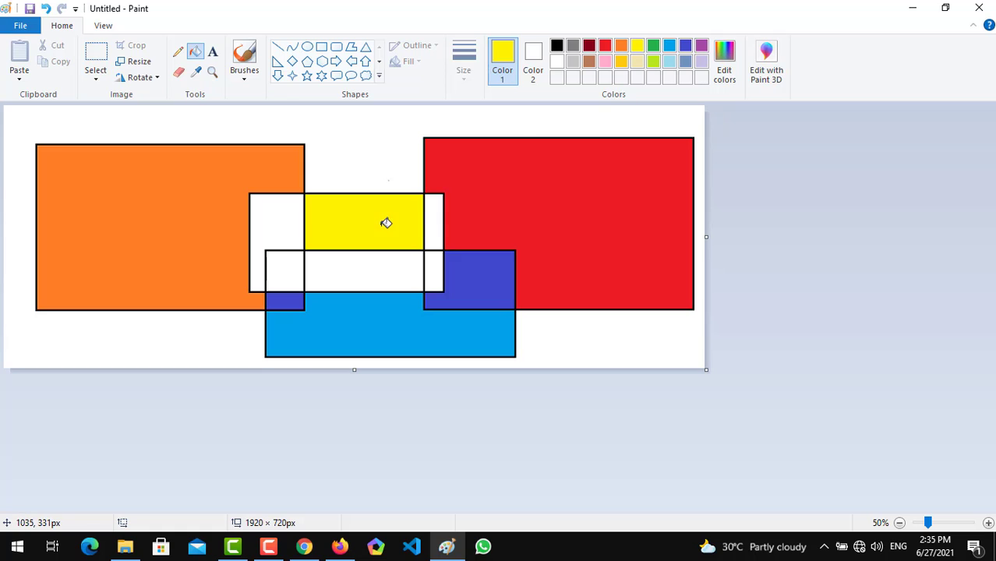
click(653, 46)
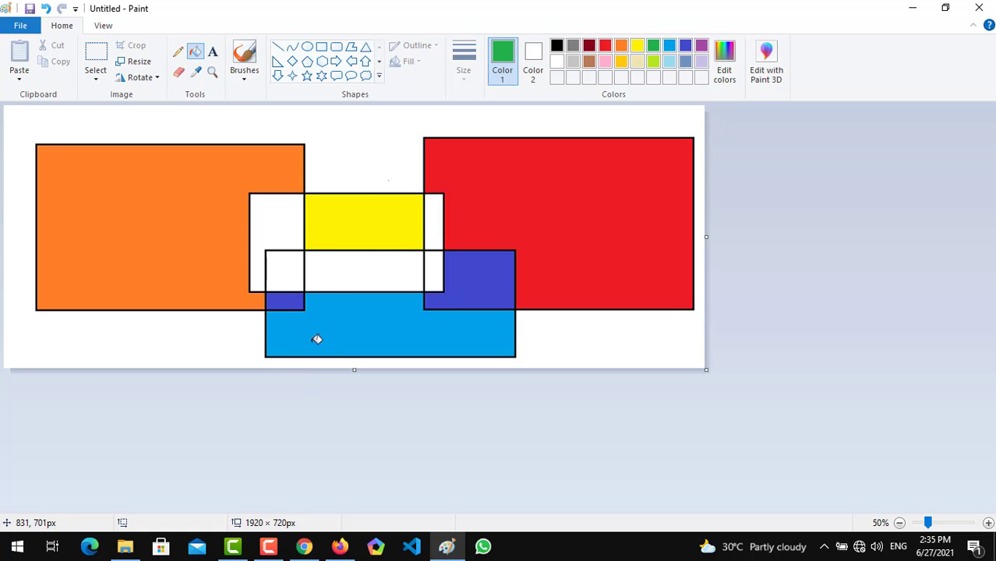
click(355, 270)
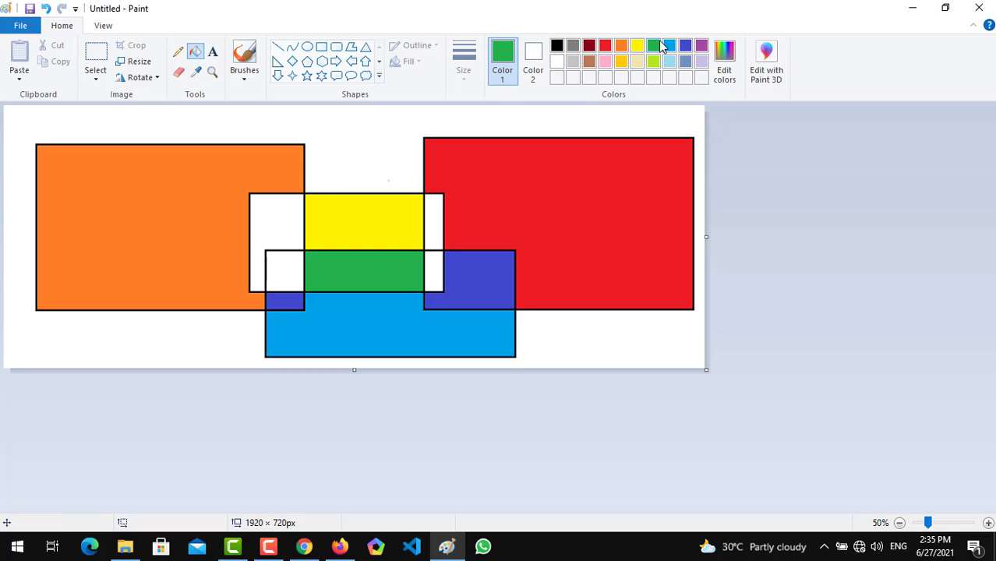
click(433, 236)
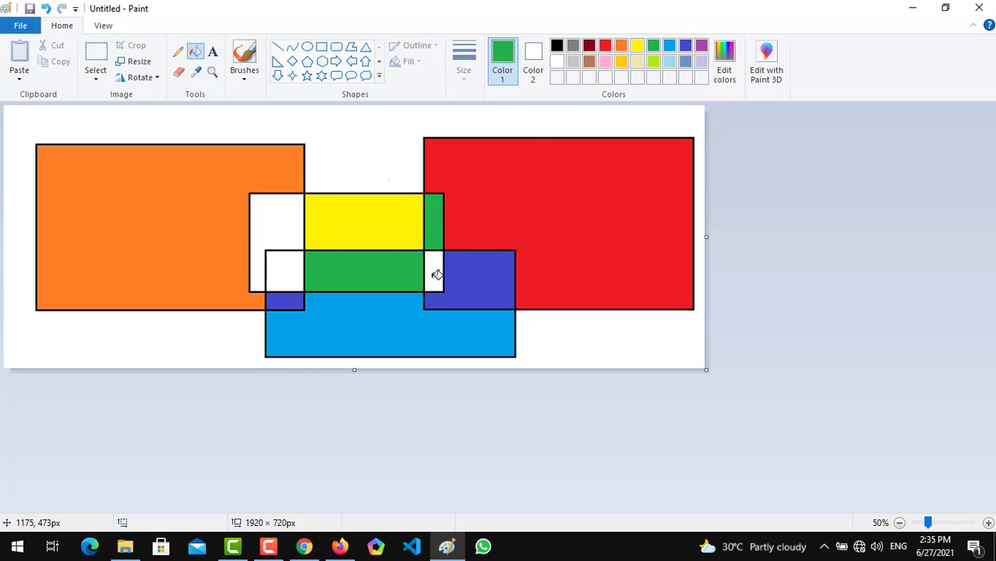
click(436, 269)
click(266, 232)
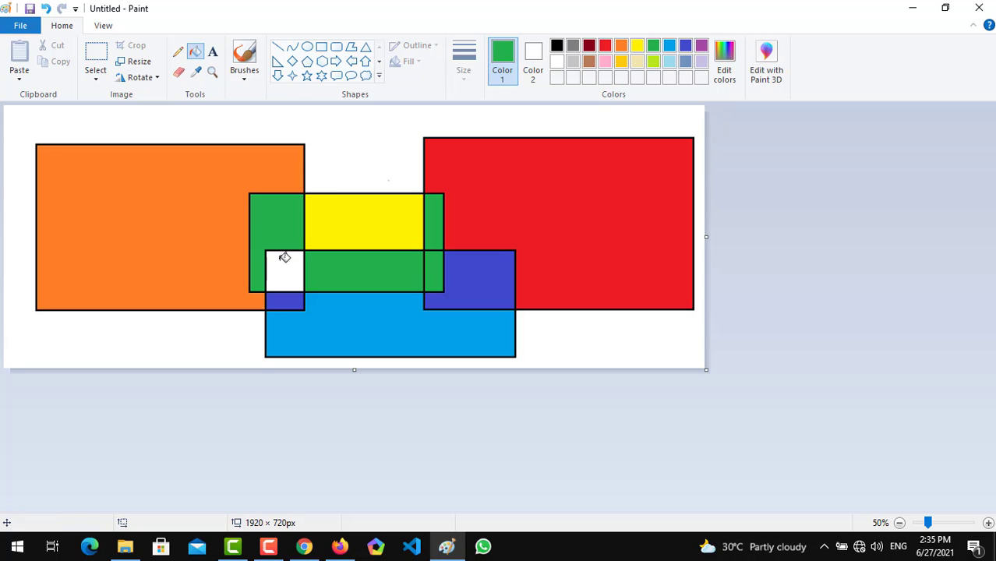
click(284, 264)
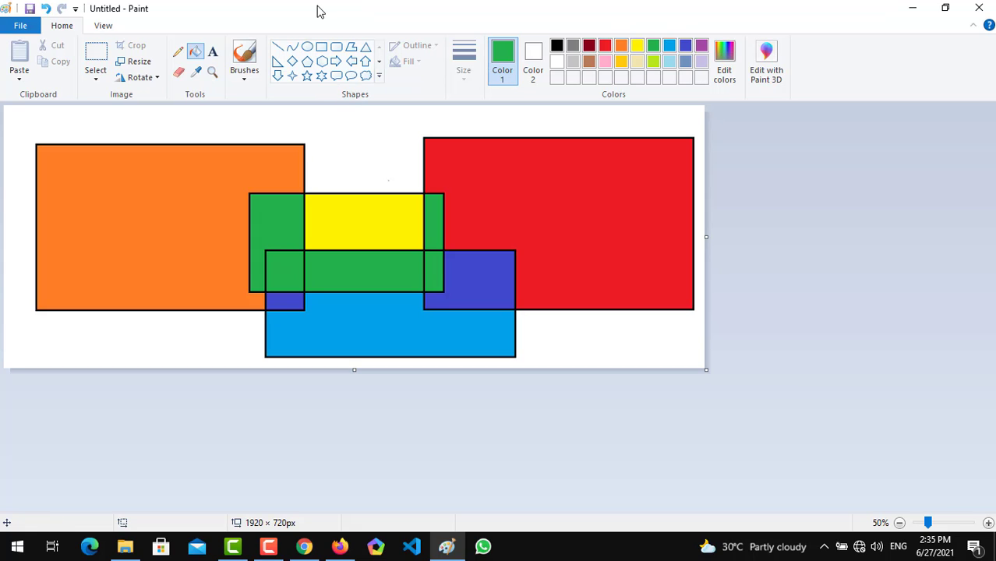
Add the text "Hello!" over the orange rectangle and colour it white.
click(212, 53)
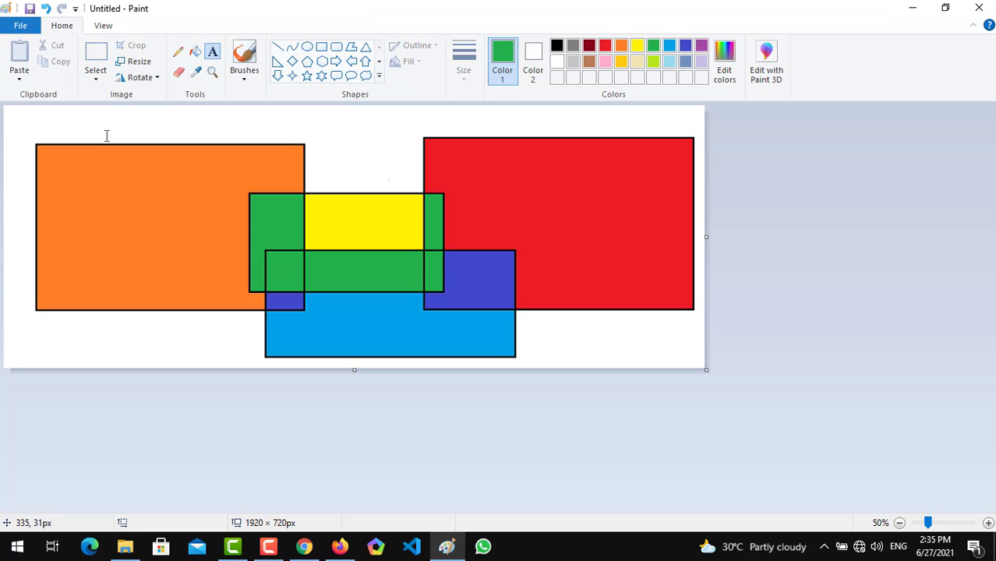
click(42, 201)
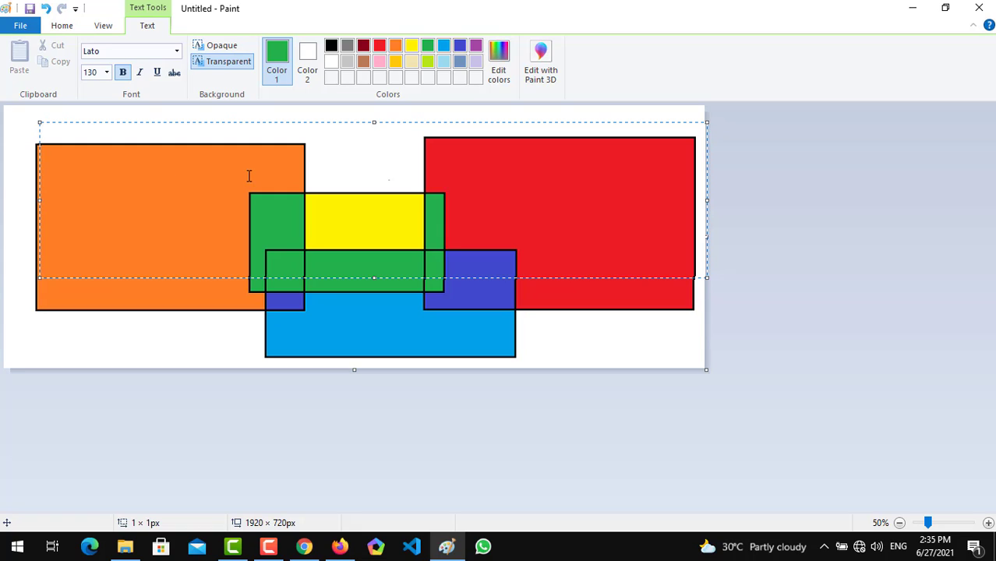
text(He)
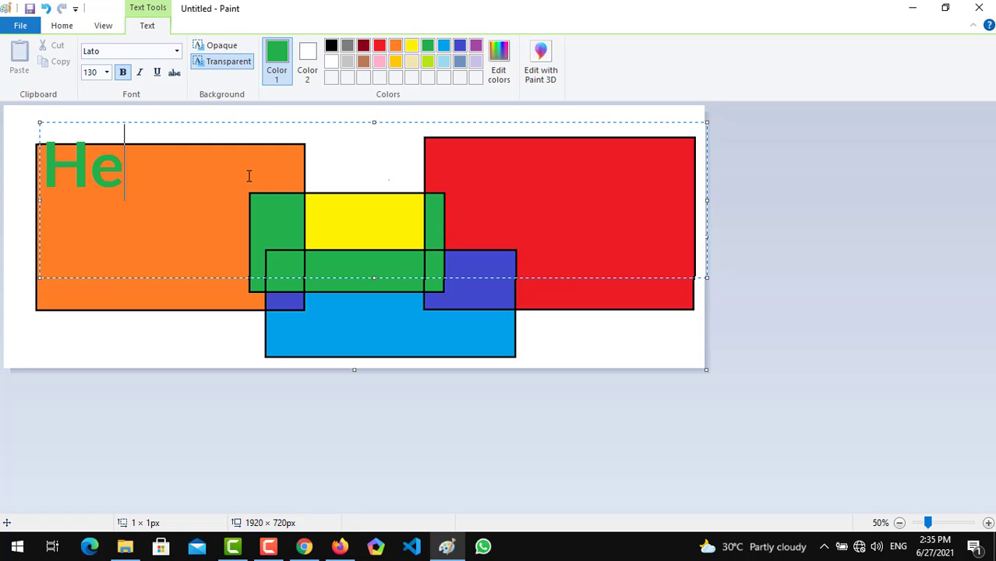
text(llo!)
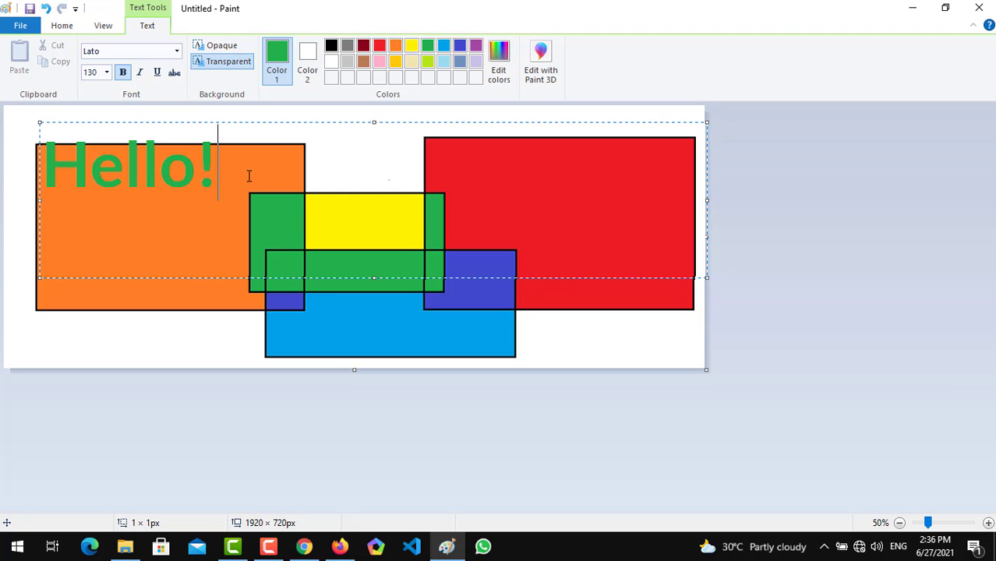
key(ctrl+a)
click(332, 62)
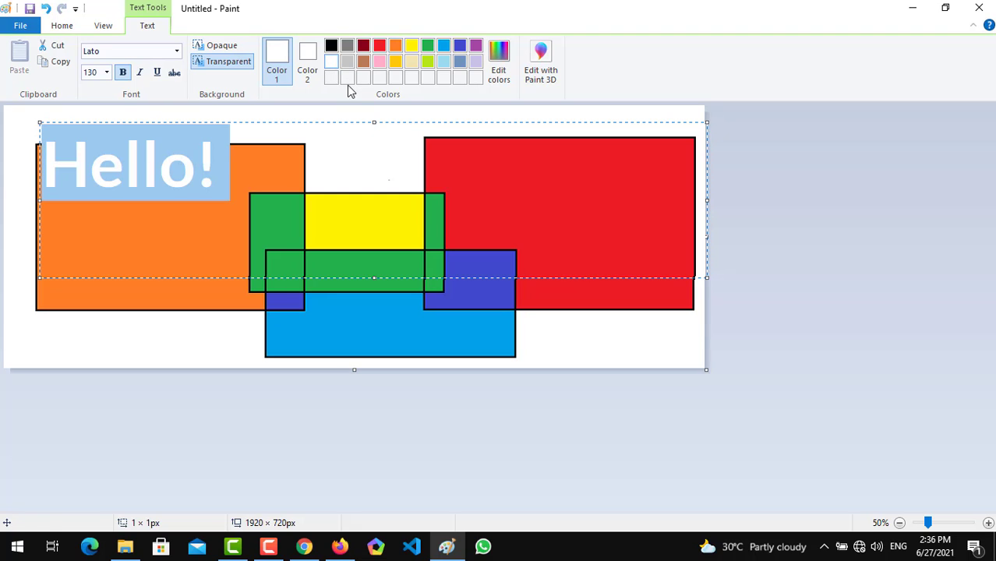
Lower the top edge of the "Hello!" text box and set its font to Gill Sans Ultra Bold Condensed.
drag(375, 121, 375, 164)
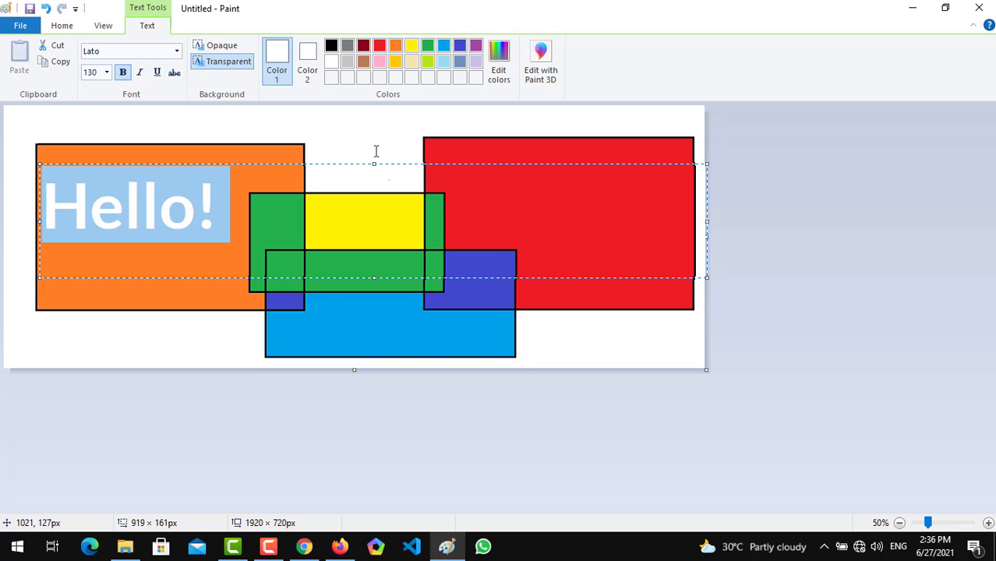
click(178, 52)
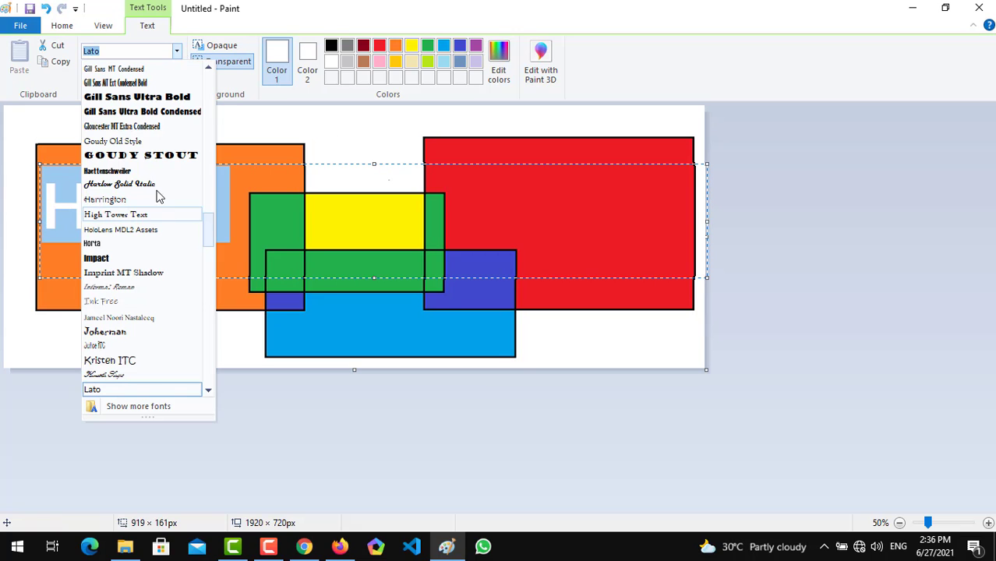
click(170, 113)
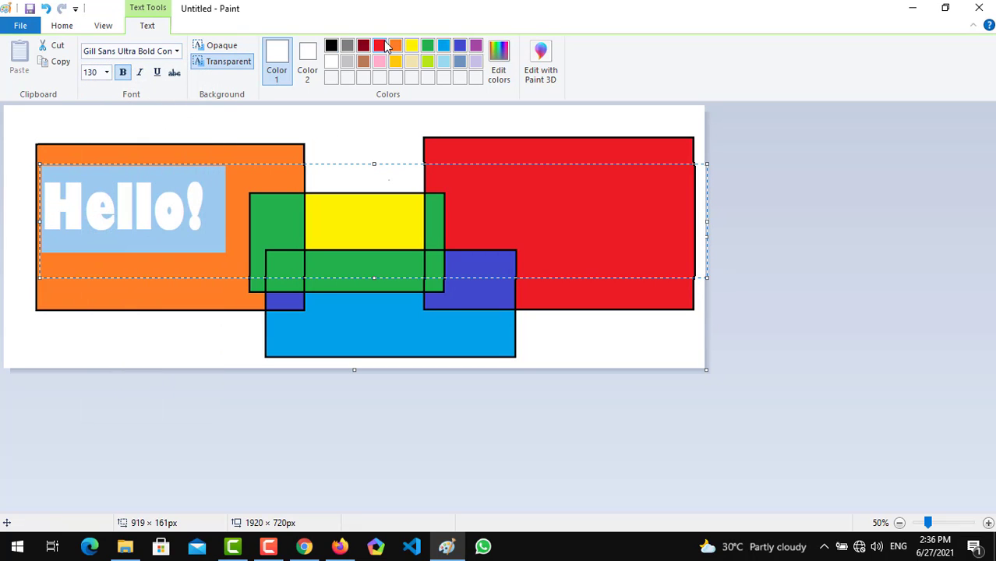
Set the "Hello!" text's font to Forte, make it italic and underlined, and commit the text to the canvas.
click(178, 51)
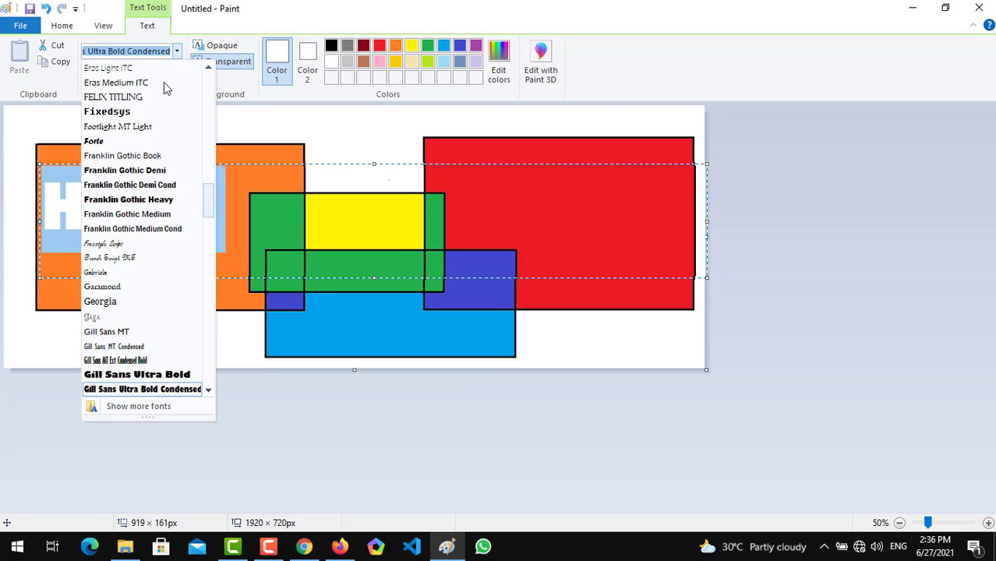
click(148, 140)
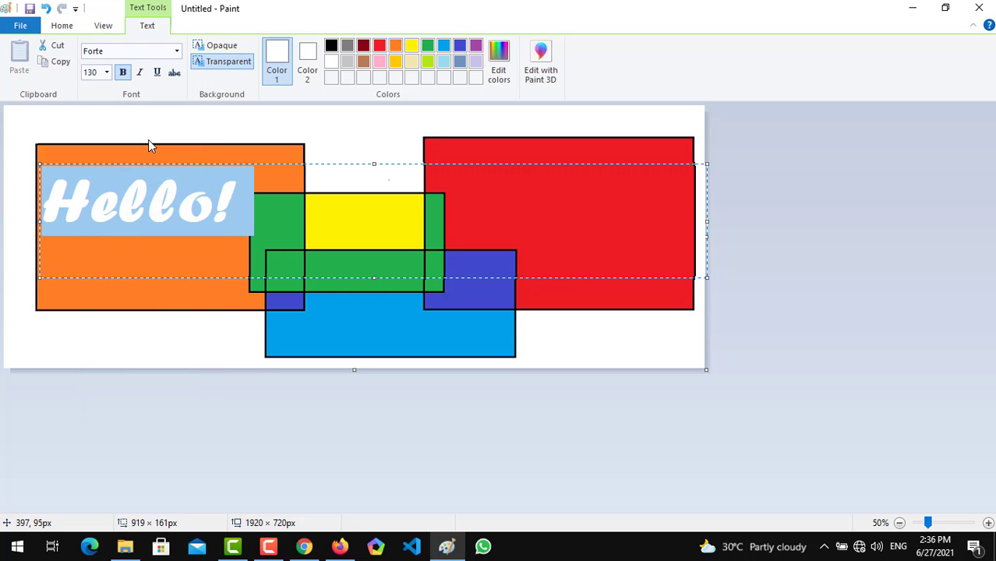
click(139, 72)
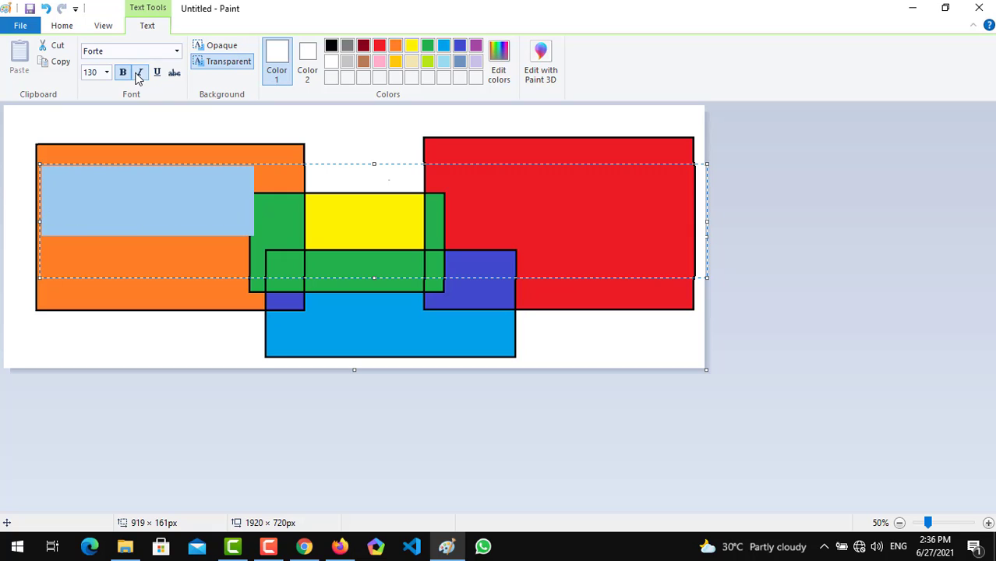
click(159, 75)
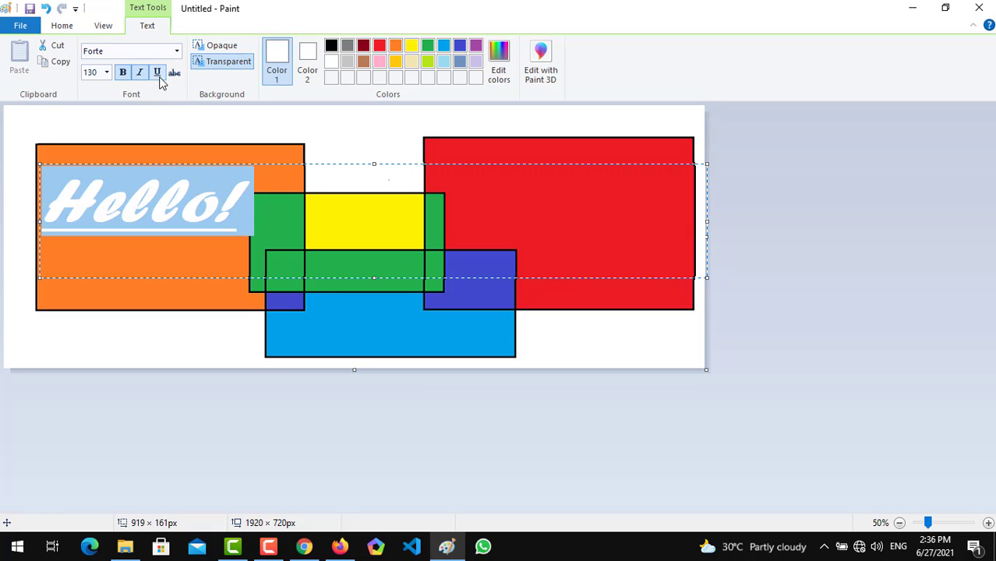
click(251, 187)
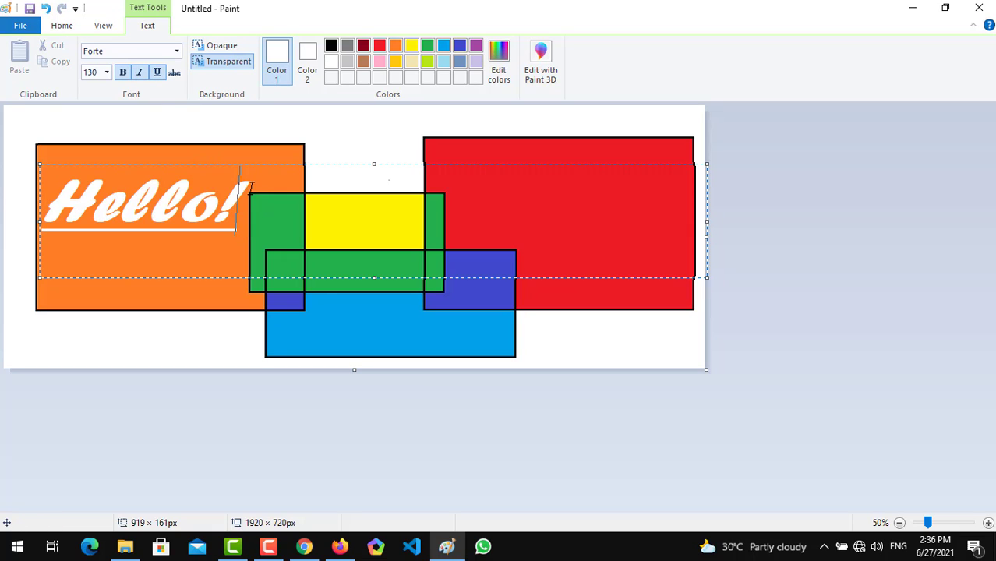
click(325, 145)
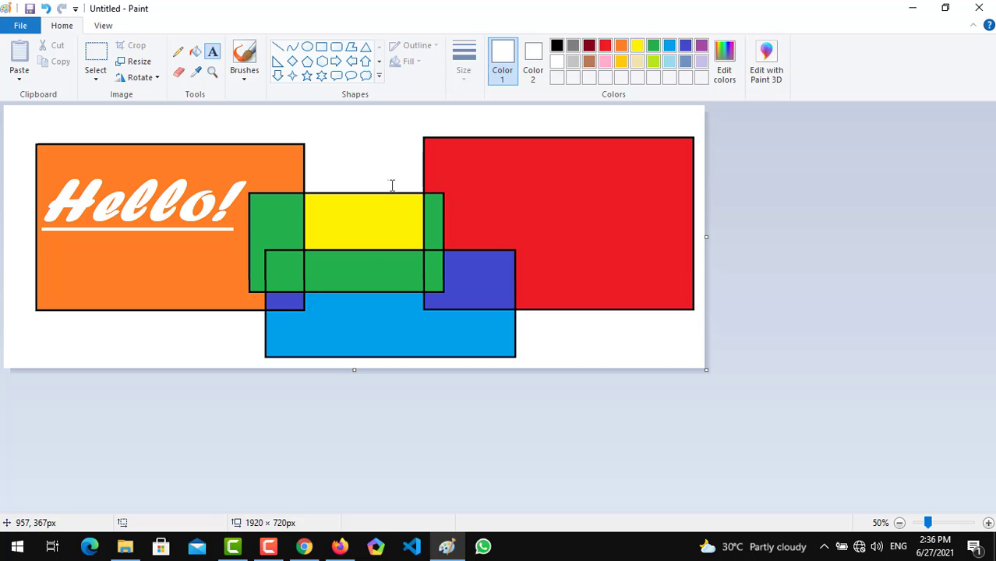
Paint white freehand strokes with the Crayon brush from the yellow section up to the red rectangle and in the red rectangle's upper half.
click(249, 77)
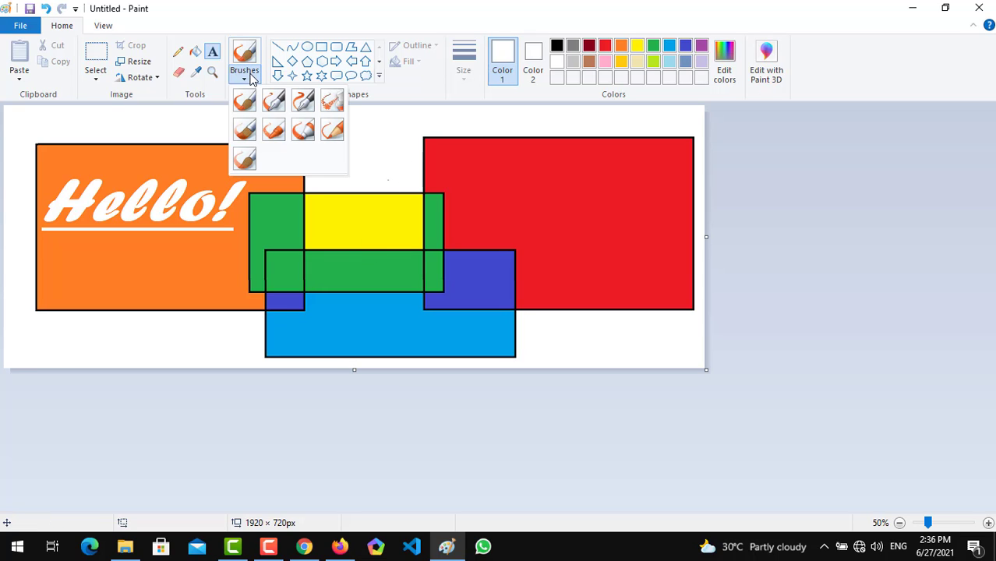
click(274, 132)
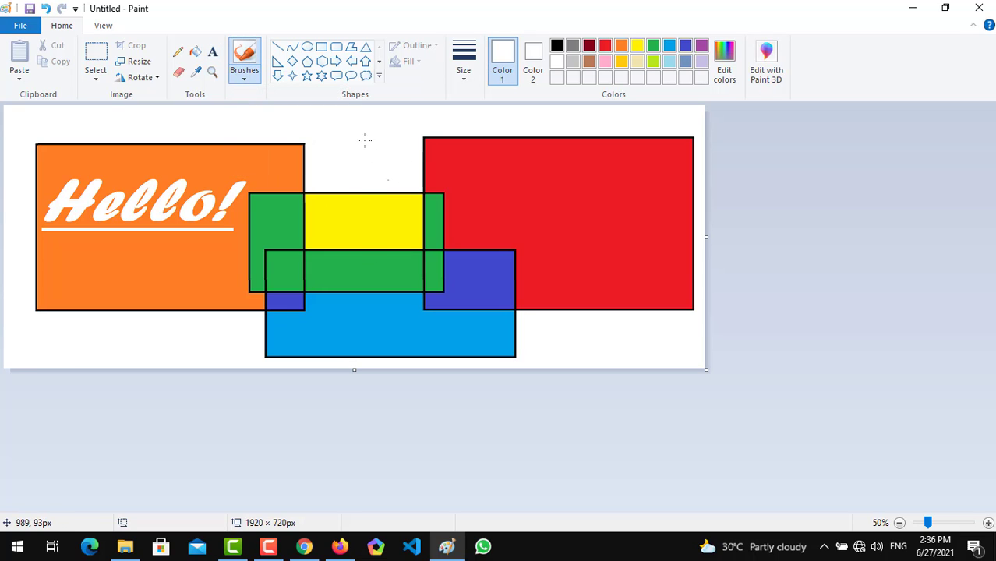
drag(327, 217, 448, 137)
mouse_move(530, 145)
mouse_down()
mouse_move(482, 246)
mouse_move(571, 205)
mouse_up()
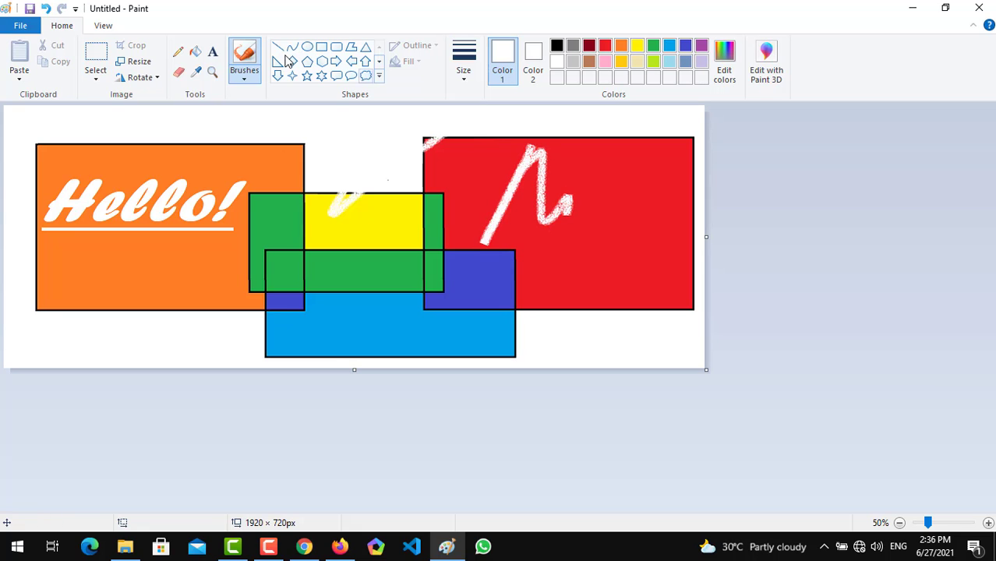
Paint a white freehand zigzag with the Watercolor brush in the lower middle of the red rectangle.
click(247, 78)
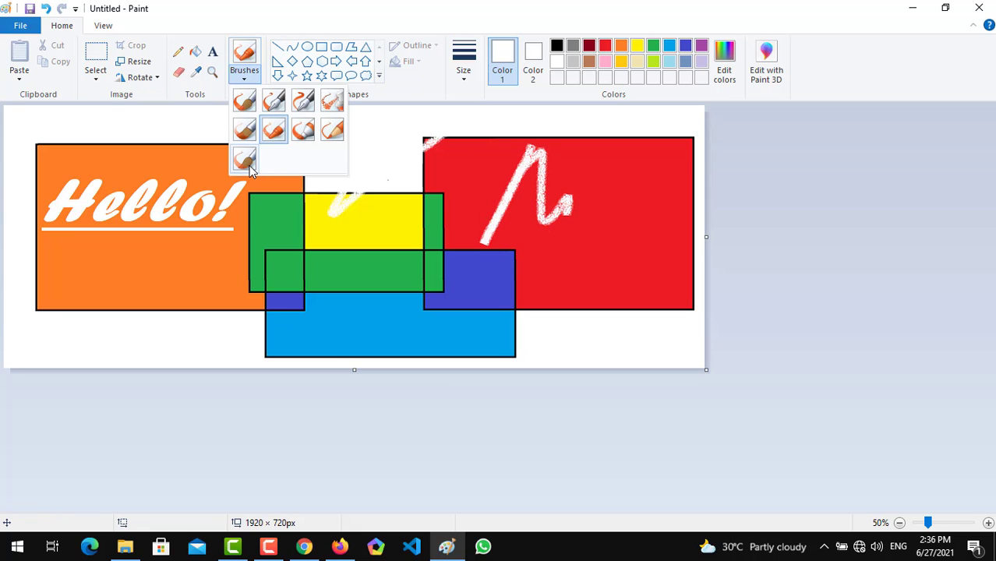
click(246, 161)
mouse_move(533, 264)
mouse_down()
mouse_move(570, 272)
mouse_move(628, 251)
mouse_move(610, 269)
mouse_up()
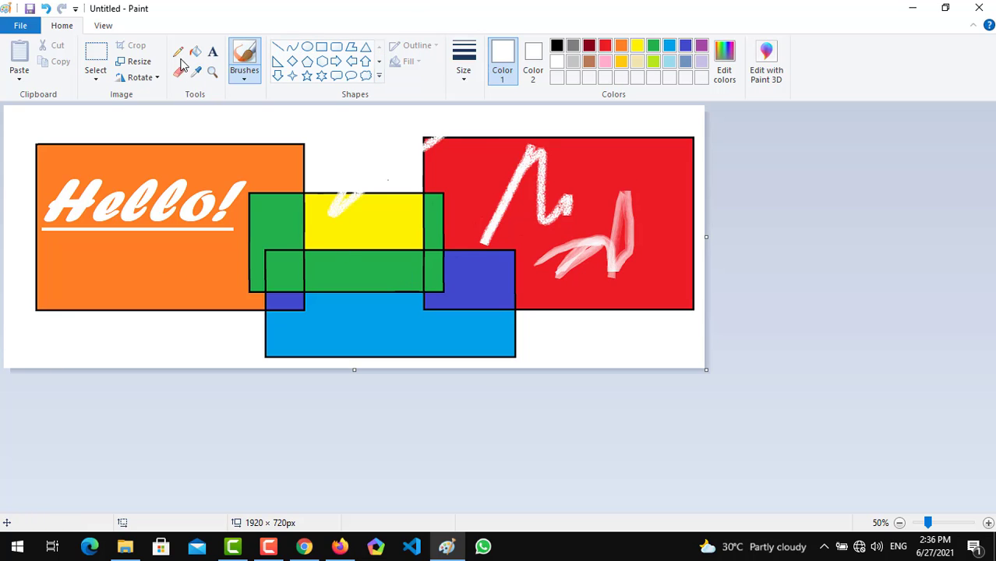
Select an area of about 425 × 421 px around the orange rectangle's upper left part and move it over the central rectangle.
click(96, 53)
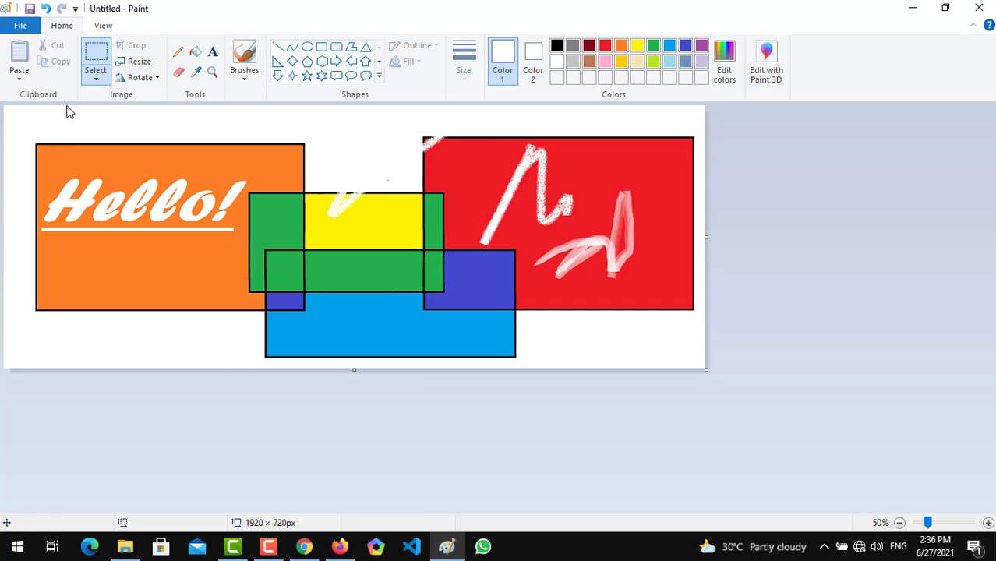
drag(24, 123, 179, 278)
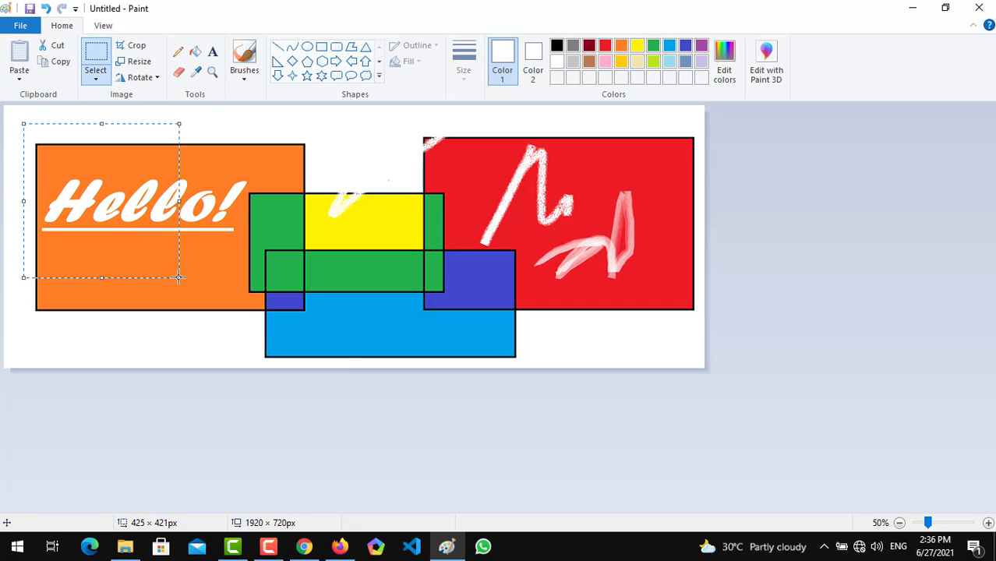
drag(126, 209, 393, 239)
click(534, 227)
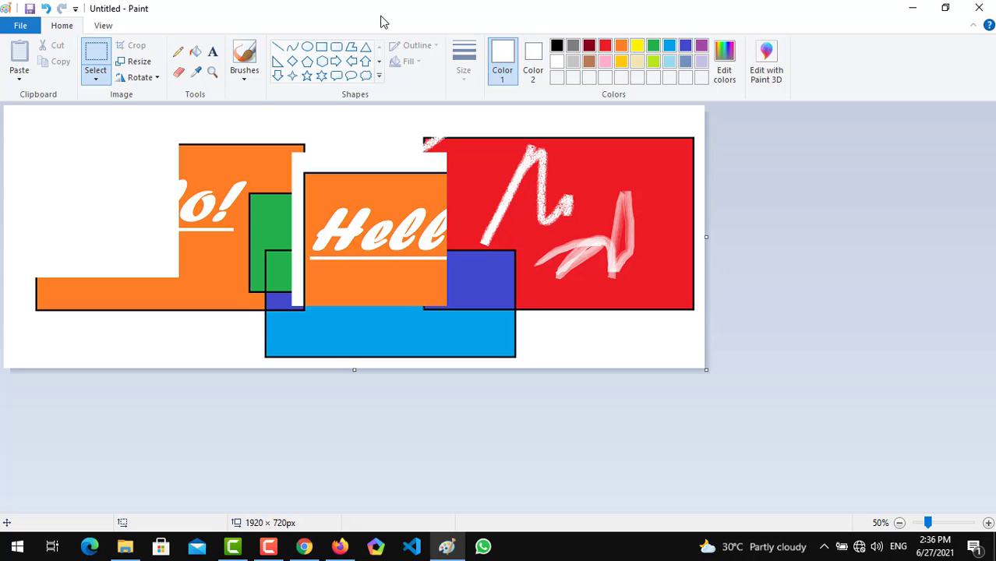
Open the Save As dialog for the drawing and close it without saving.
key(ctrl+s)
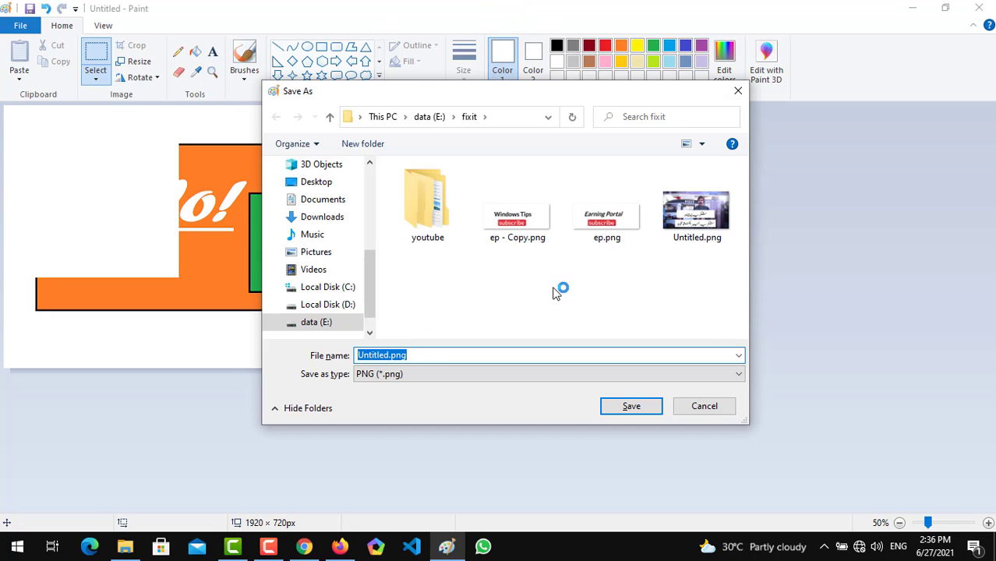
click(738, 91)
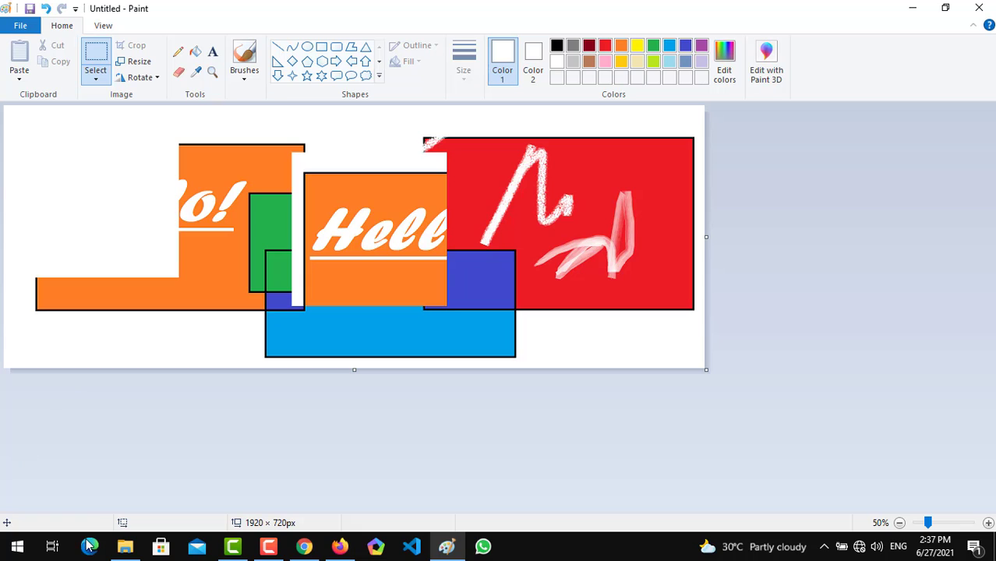
click(268, 547)
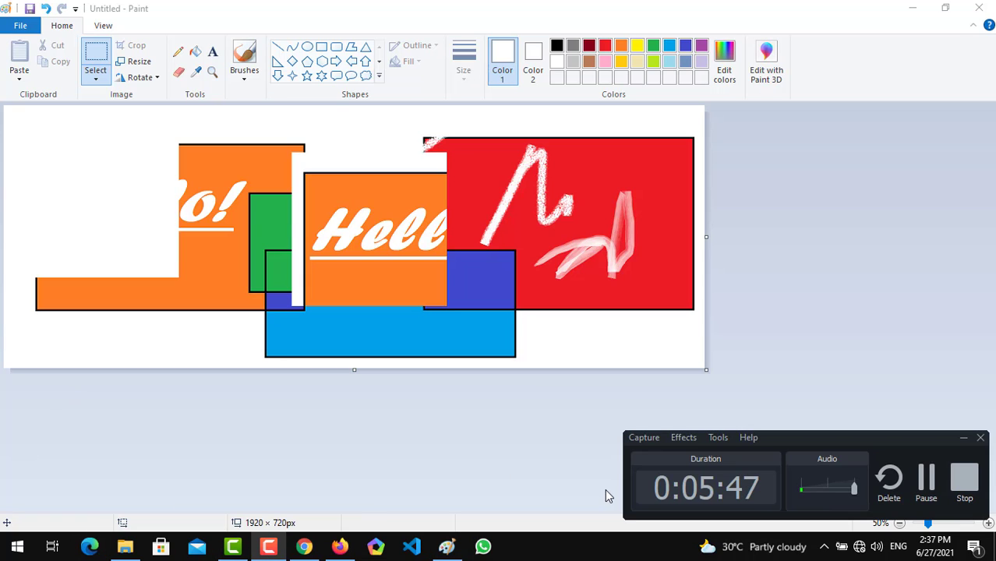